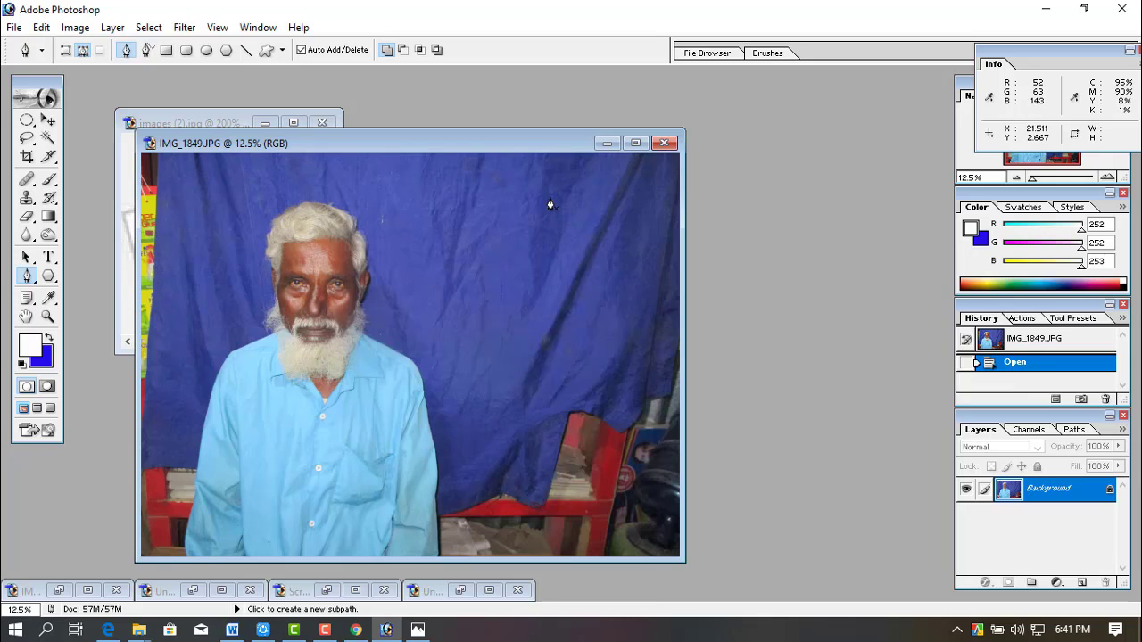
# Maximize the IMG_1849.JPG photo and set the Crop tool to 1.5 in wide by 1.9 in high.
pyautogui.click(632, 143)
pyautogui.click(470, 249)
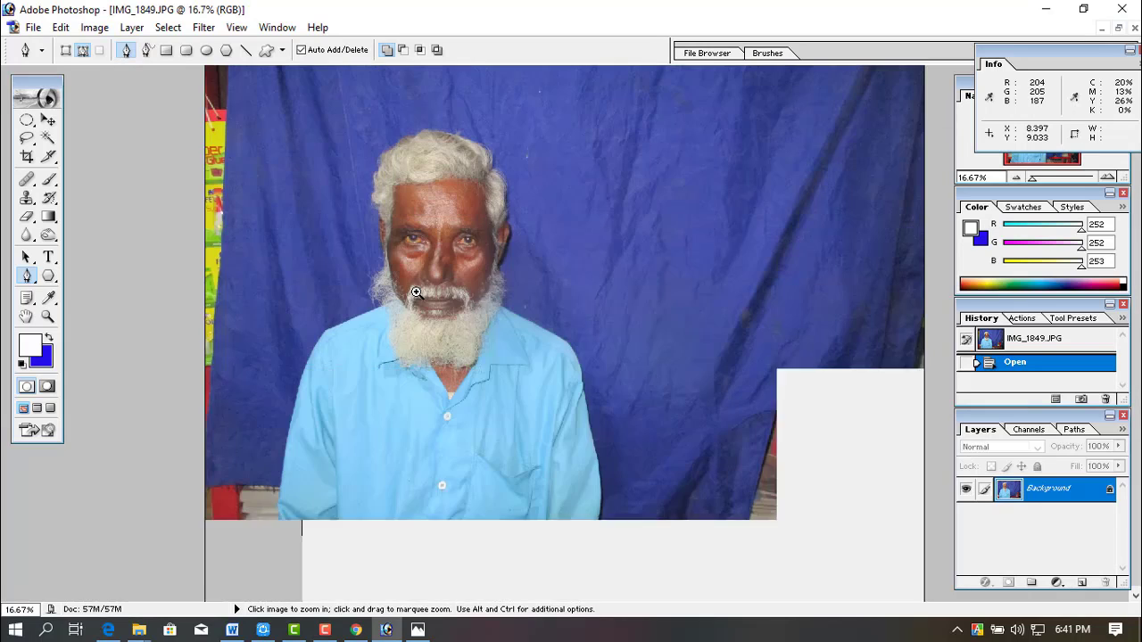
pyautogui.click(415, 293)
pyautogui.scroll(-1, 416, 300)
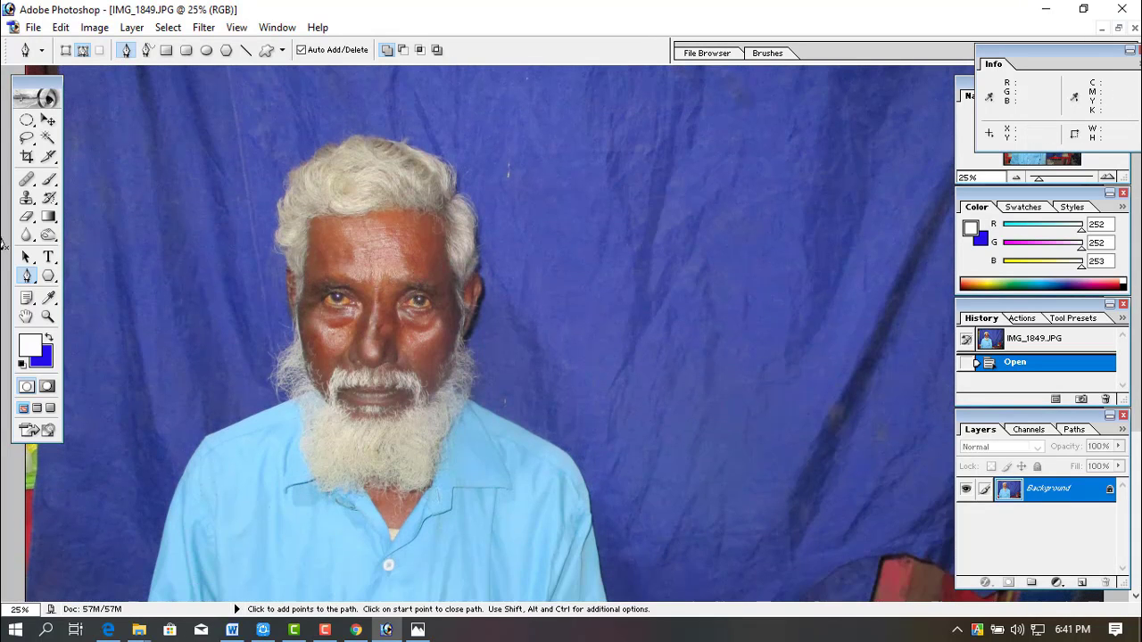
pyautogui.click(31, 162)
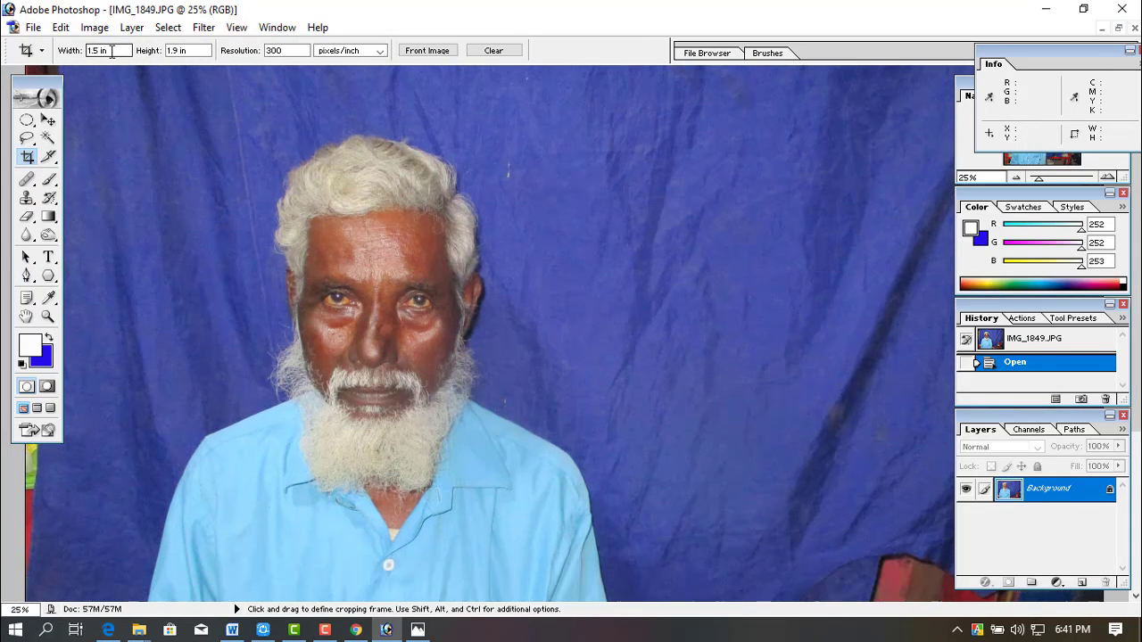
pyautogui.moveTo(112, 50); pyautogui.dragTo(78, 53)
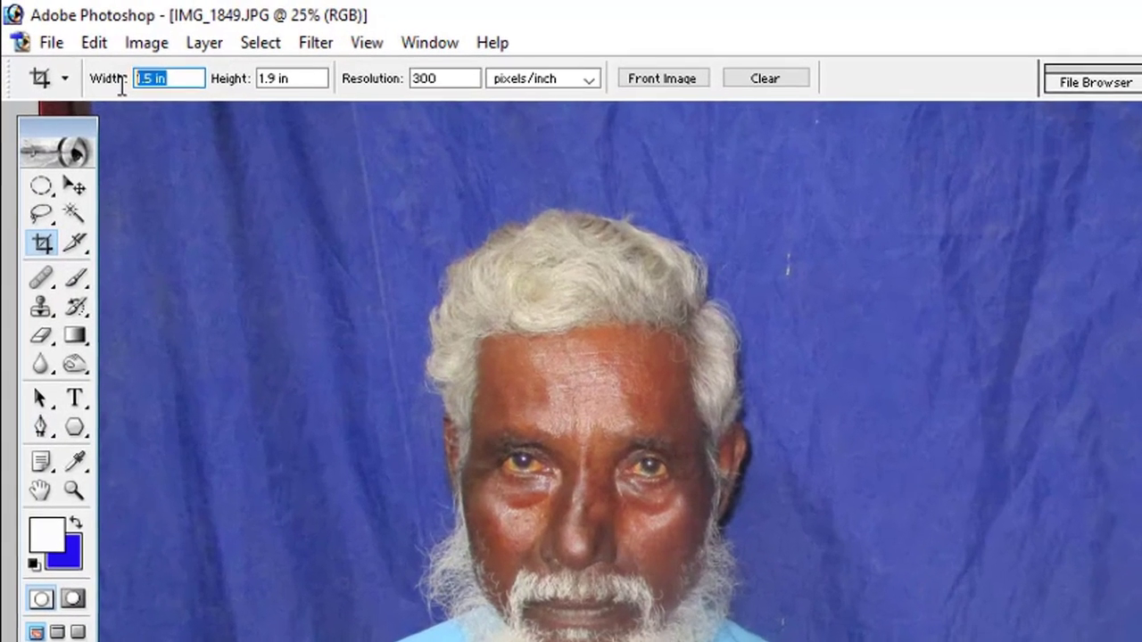
pyautogui.press('BackSpace')
pyautogui.write('1')
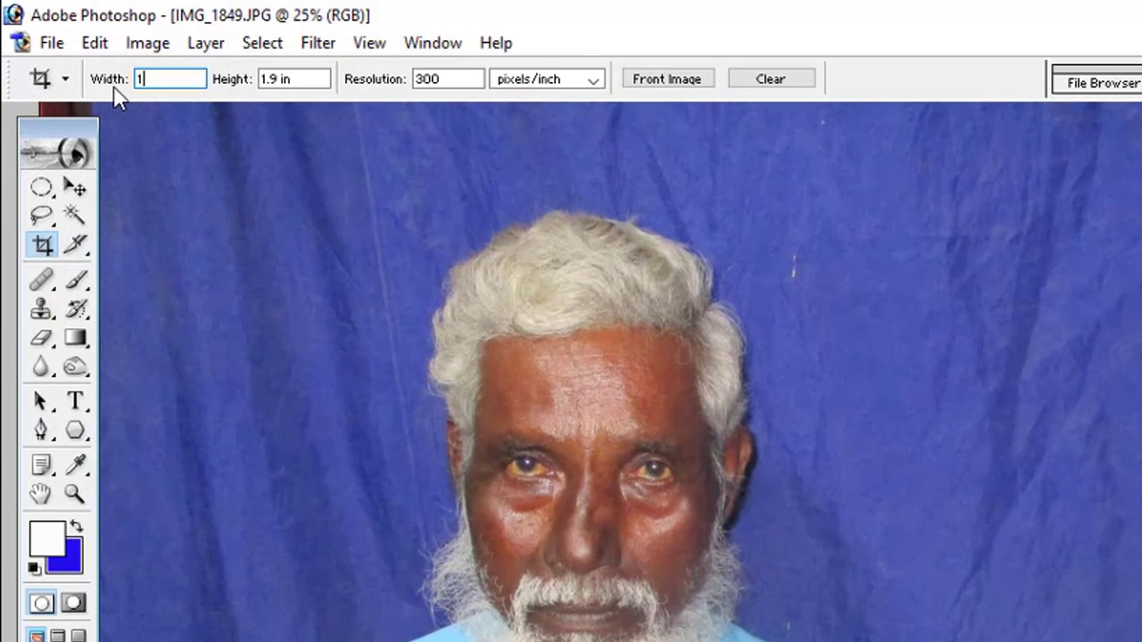
pyautogui.write('.5')
pyautogui.press('Tab')
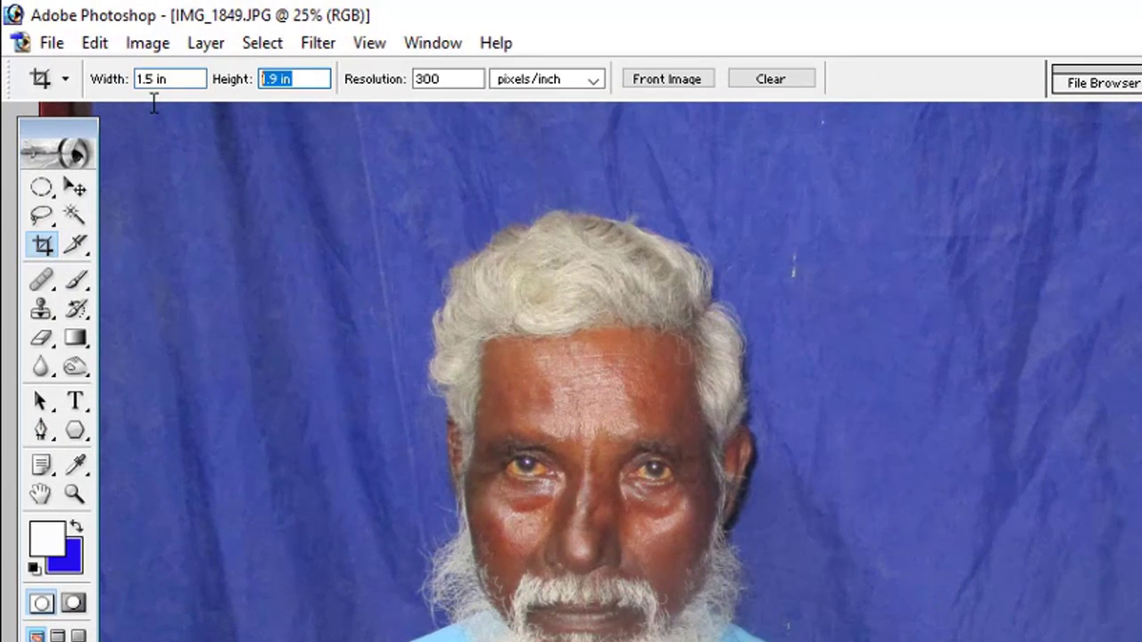
pyautogui.write('1.9')
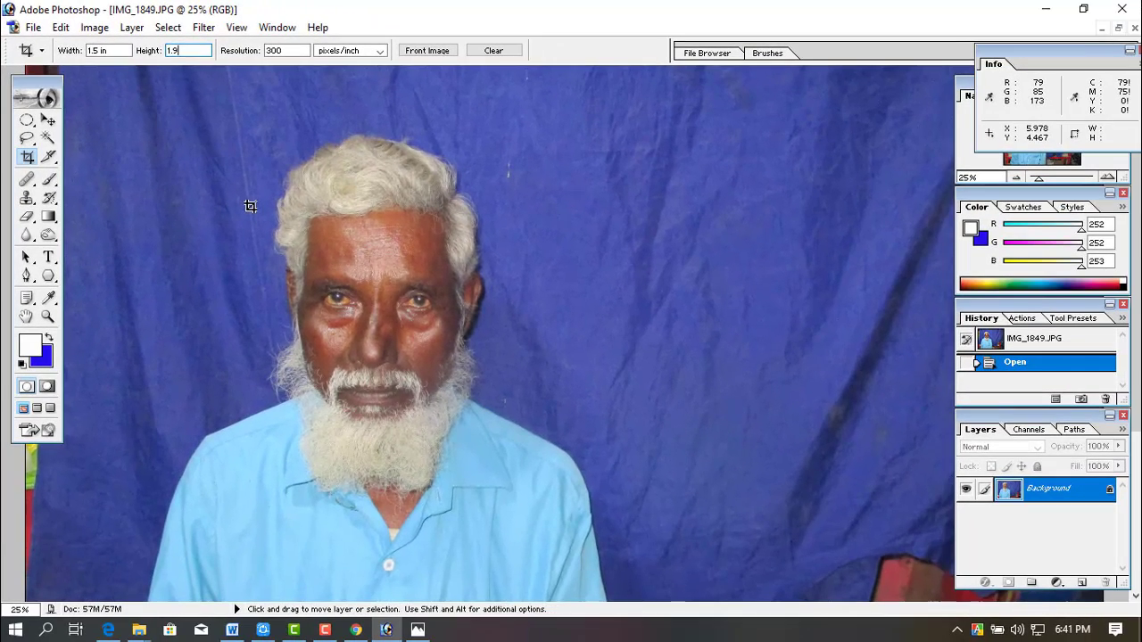
pyautogui.press('Return')
# Crop the photo to the man's head and shoulders, nudging the frame slightly to centre him.
pyautogui.hotkey('ctrl', '-')
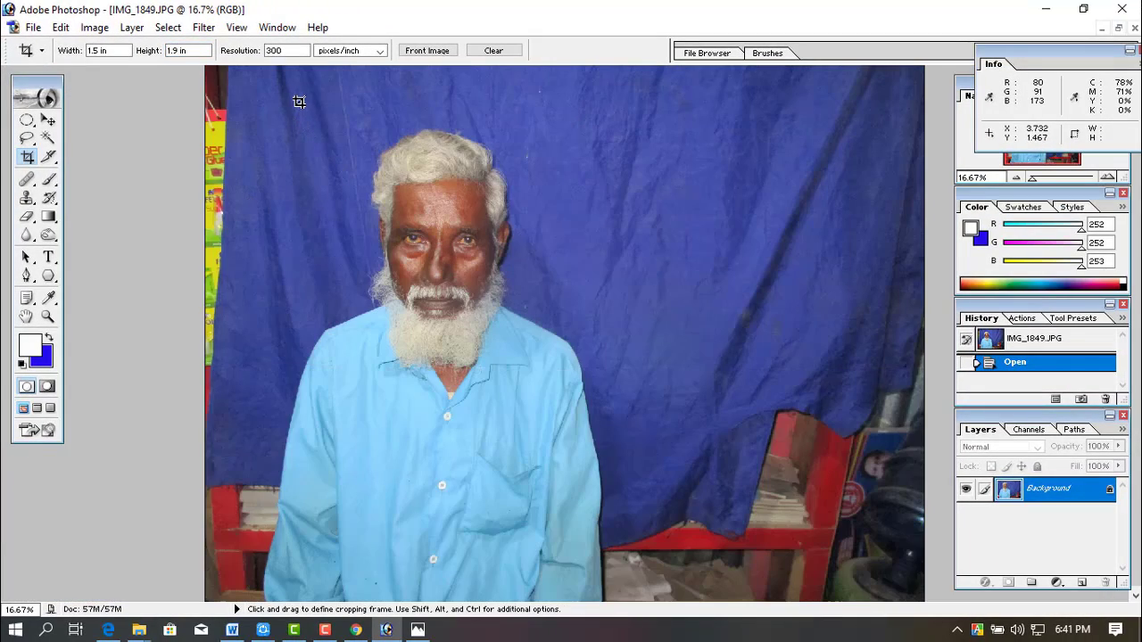
pyautogui.moveTo(311, 106); pyautogui.dragTo(623, 432)
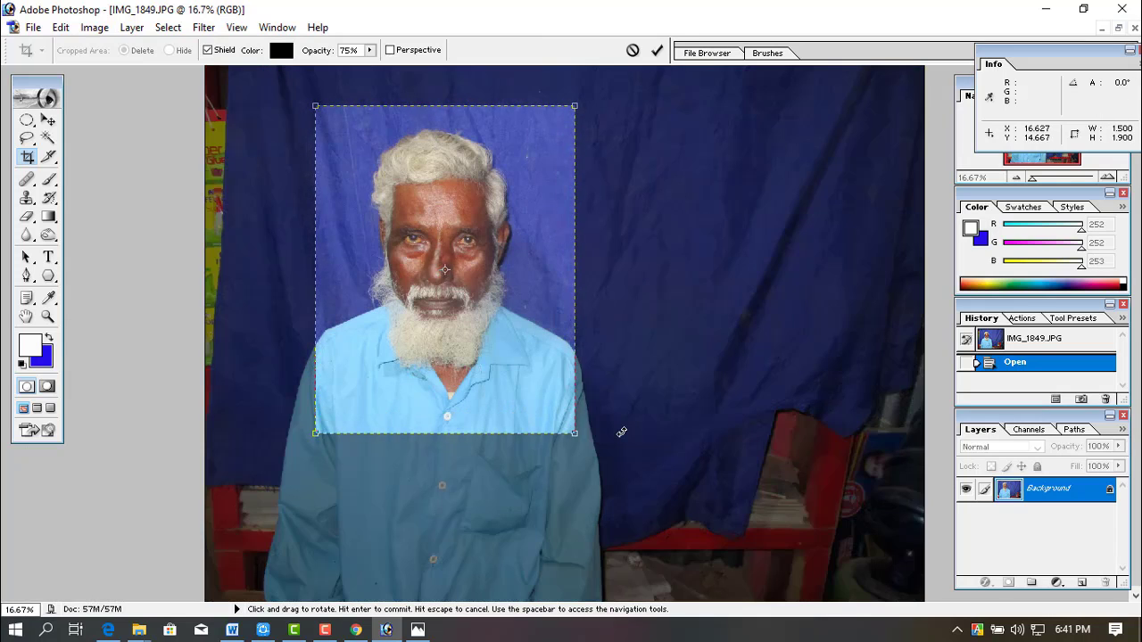
pyautogui.press('Right')
pyautogui.press('Right')
pyautogui.press('Right')
pyautogui.press('Left')
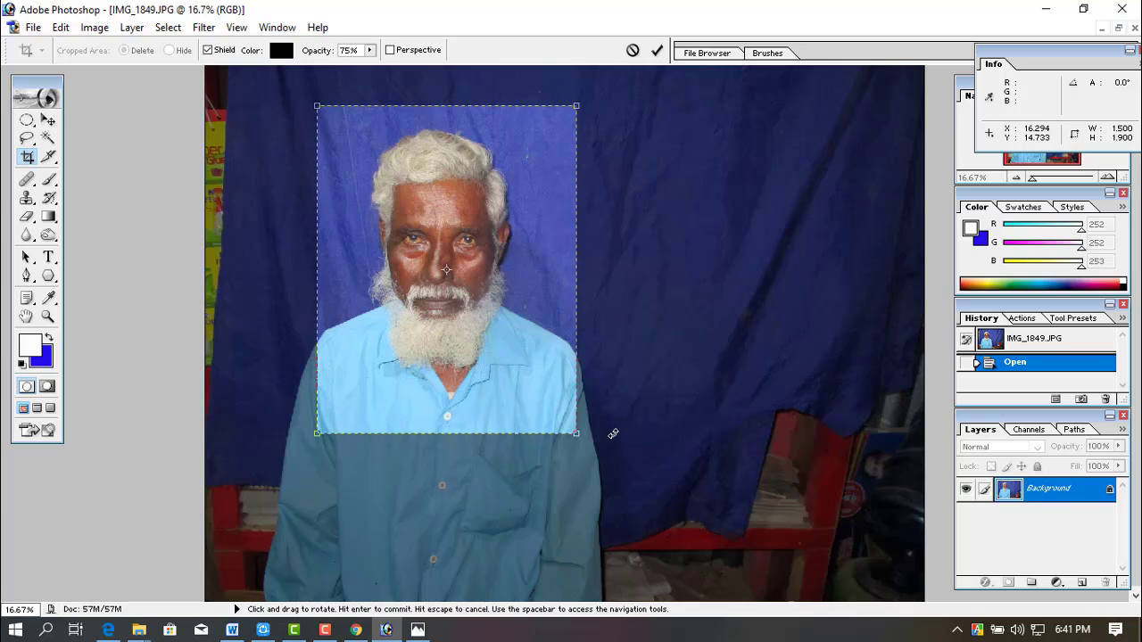
pyautogui.press('Return')
# Start the Extract filter and highlight the man's outline from the shoulder on the photo's left up to the crown of his hair.
pyautogui.keyDown('ctrl'); pyautogui.click(486, 283); pyautogui.keyUp('ctrl')
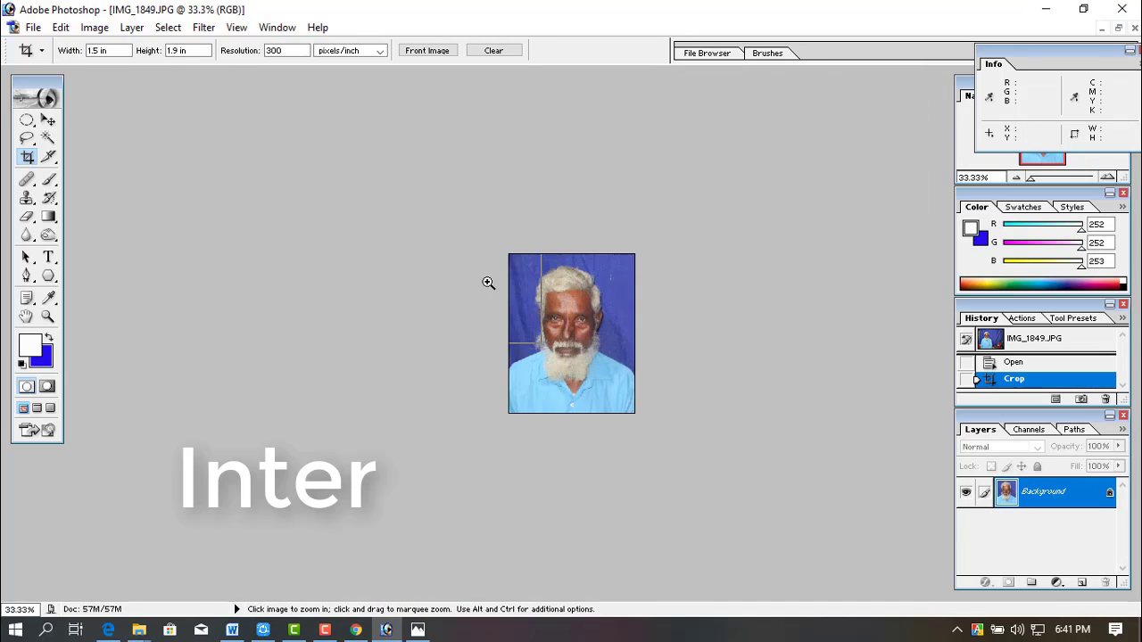
pyautogui.keyDown('ctrl'); pyautogui.click(488, 283); pyautogui.keyUp('ctrl')
pyautogui.keyDown('ctrl'); pyautogui.click(488, 283); pyautogui.keyUp('ctrl')
pyautogui.keyDown('ctrl'); pyautogui.click(488, 283); pyautogui.keyUp('ctrl')
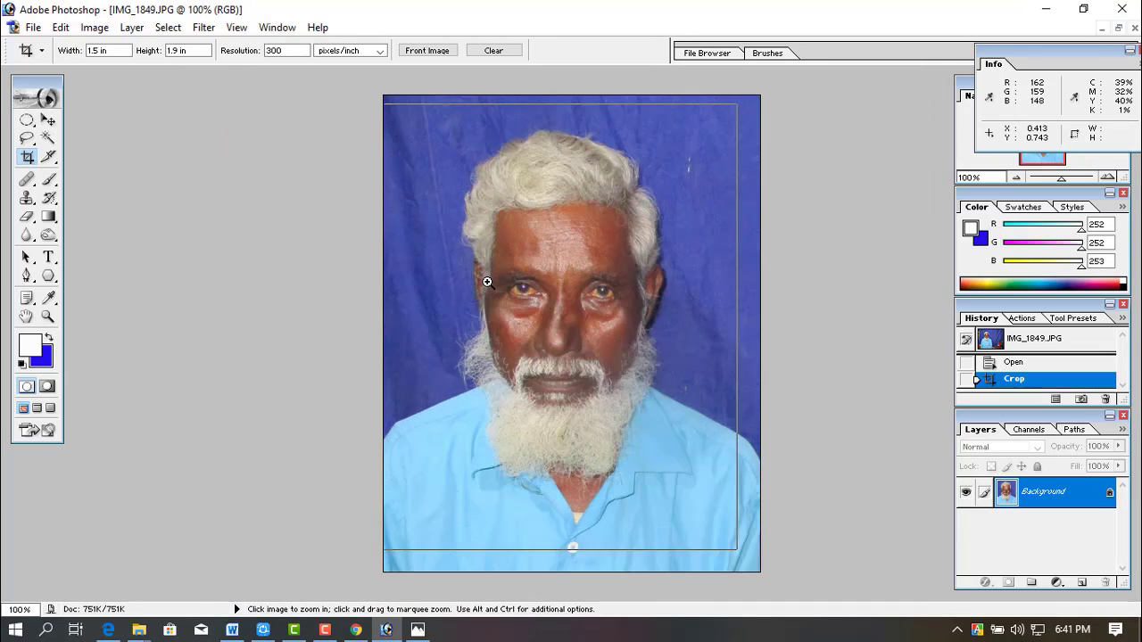
pyautogui.keyDown('ctrl'); pyautogui.click(487, 282); pyautogui.keyUp('ctrl')
pyautogui.keyDown('ctrl'); pyautogui.keyDown('alt'); pyautogui.click(487, 283); pyautogui.keyUp('alt'); pyautogui.keyUp('ctrl')
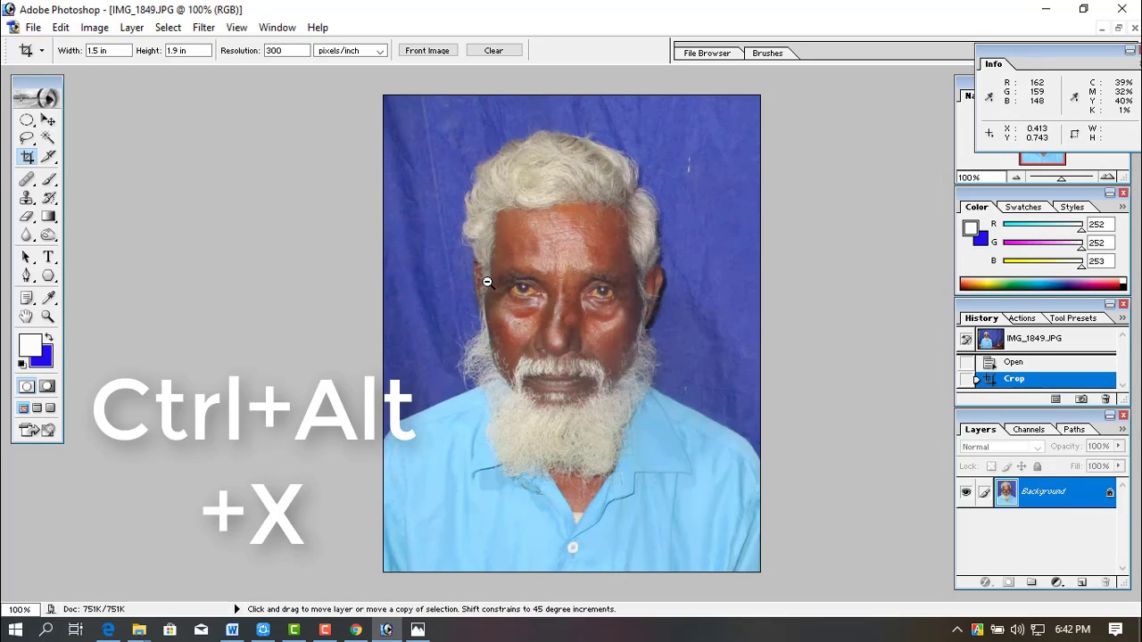
pyautogui.hotkey('ctrl', 'alt', 'x')
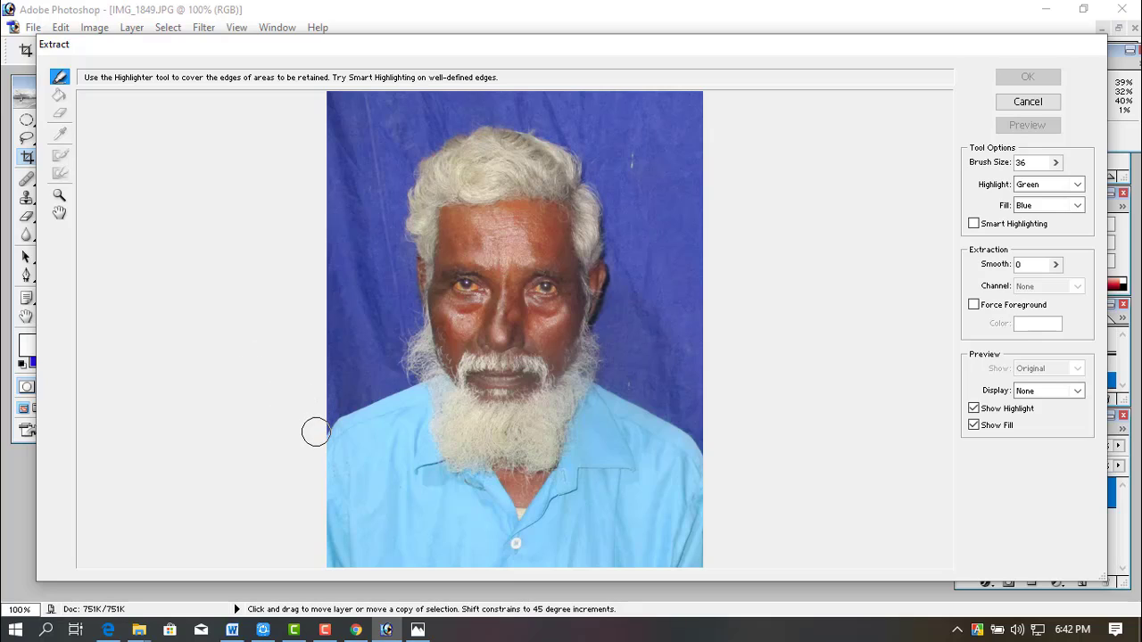
pyautogui.moveTo(315, 433)
pyautogui.mouseDown()
pyautogui.moveTo(333, 402)
pyautogui.moveTo(404, 385)
pyautogui.moveTo(399, 343)
pyautogui.moveTo(411, 314)
pyautogui.moveTo(396, 196)
pyautogui.moveTo(409, 157)
pyautogui.moveTo(480, 119)
pyautogui.moveTo(515, 116)
pyautogui.mouseUp()
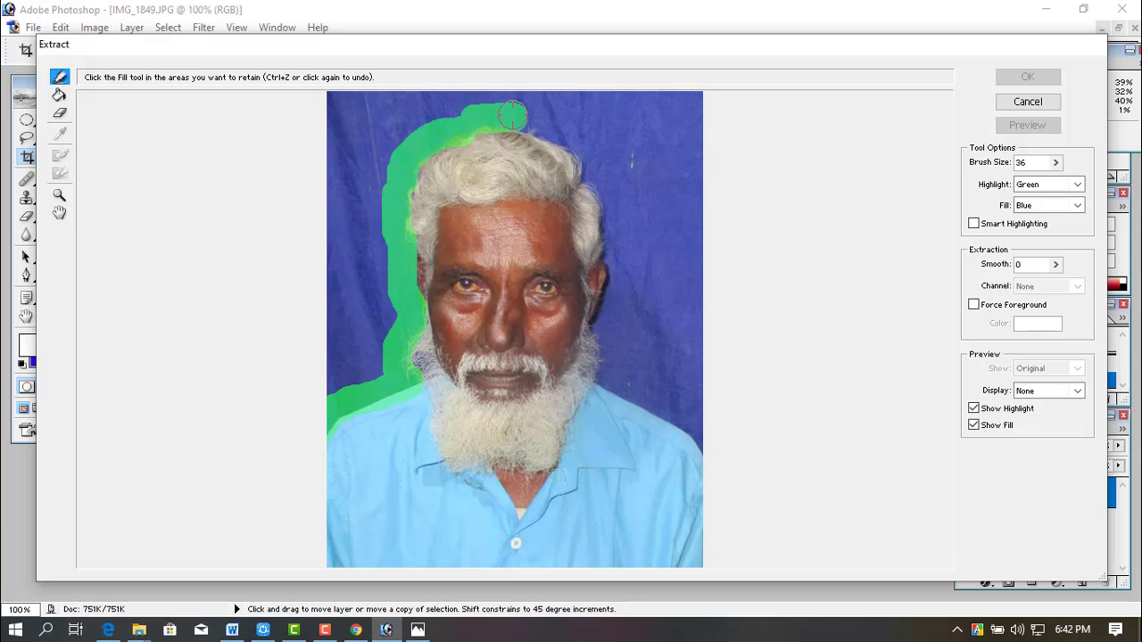
# Undo the last highlight stroke above the hair.
pyautogui.hotkey('ctrl', 'z')
pyautogui.hotkey('ctrl', 'alt', 'z')
pyautogui.hotkey('ctrl', 'alt', 'z')
pyautogui.hotkey('ctrl', 'z')
pyautogui.hotkey('ctrl', 'z')
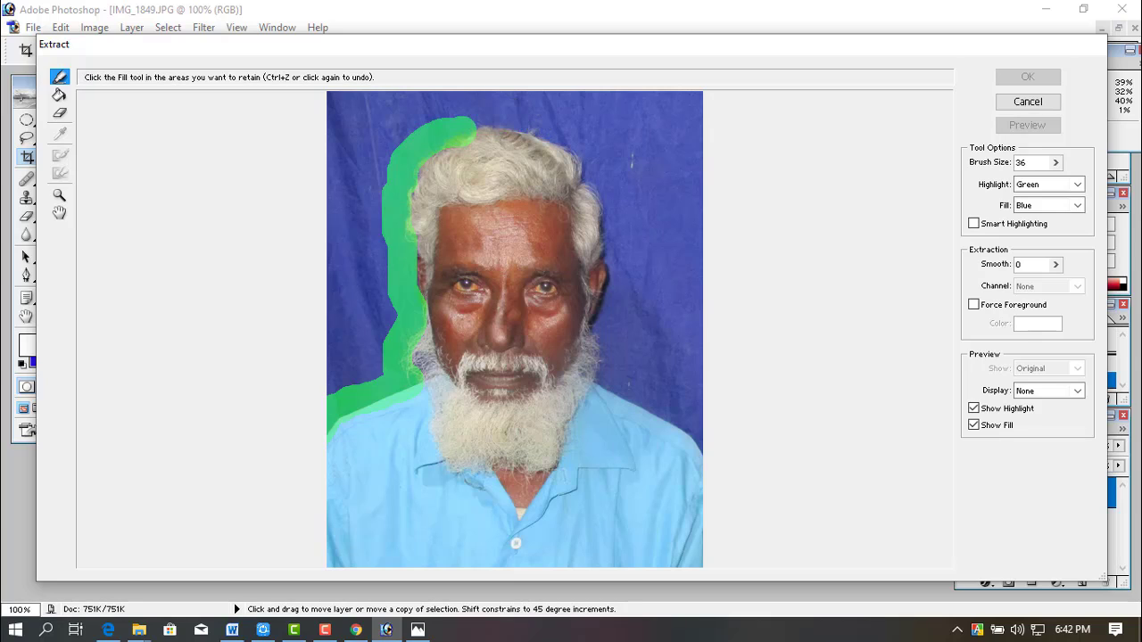
pyautogui.hotkey('ctrl', 'z')
pyautogui.hotkey('ctrl', 'alt', 'z')
pyautogui.hotkey('ctrl', 'alt', 'z')
pyautogui.hotkey('ctrl', 'alt', 'z')
# Highlight the rest of the outline from the crown down to the other shoulder and fill the enclosed figure as the area to keep.
pyautogui.moveTo(473, 121)
pyautogui.mouseDown()
pyautogui.moveTo(522, 120)
pyautogui.moveTo(586, 154)
pyautogui.moveTo(618, 269)
pyautogui.moveTo(602, 325)
pyautogui.moveTo(605, 378)
pyautogui.moveTo(709, 443)
pyautogui.mouseUp()
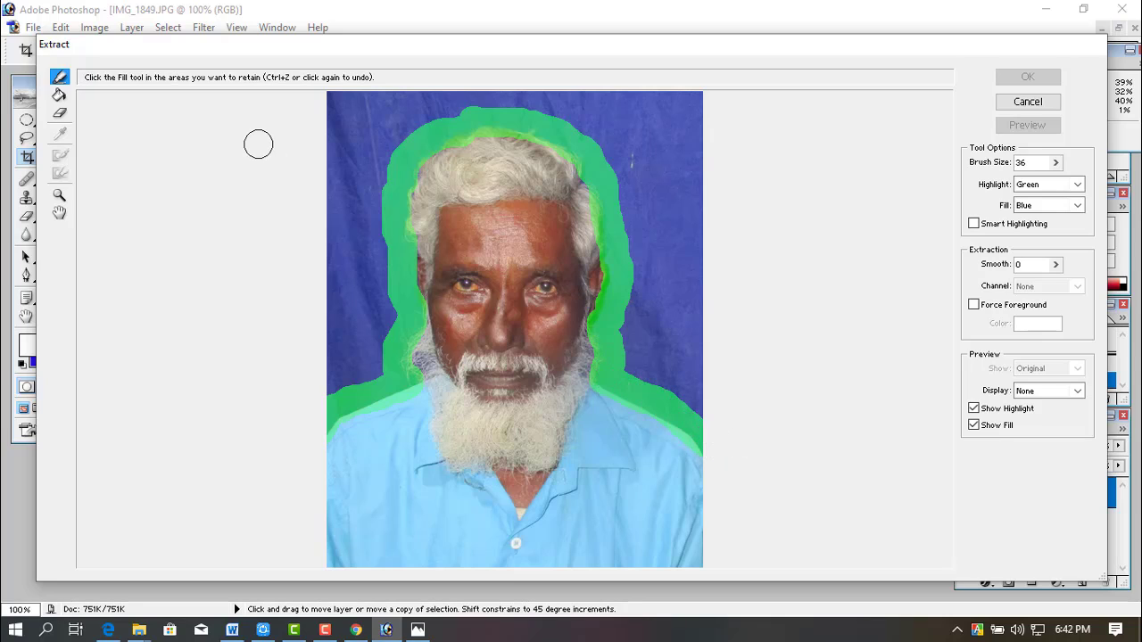
pyautogui.click(59, 95)
pyautogui.click(474, 326)
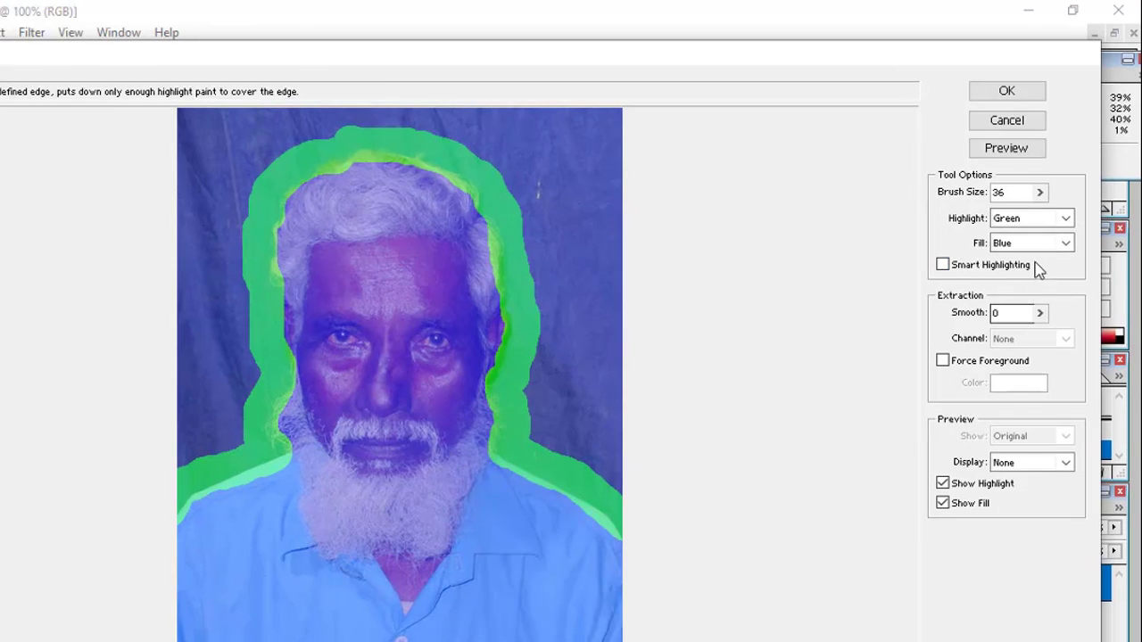
# Set the extraction smoothness to 43 and apply the extraction.
pyautogui.click(1017, 313)
pyautogui.press('BackSpace')
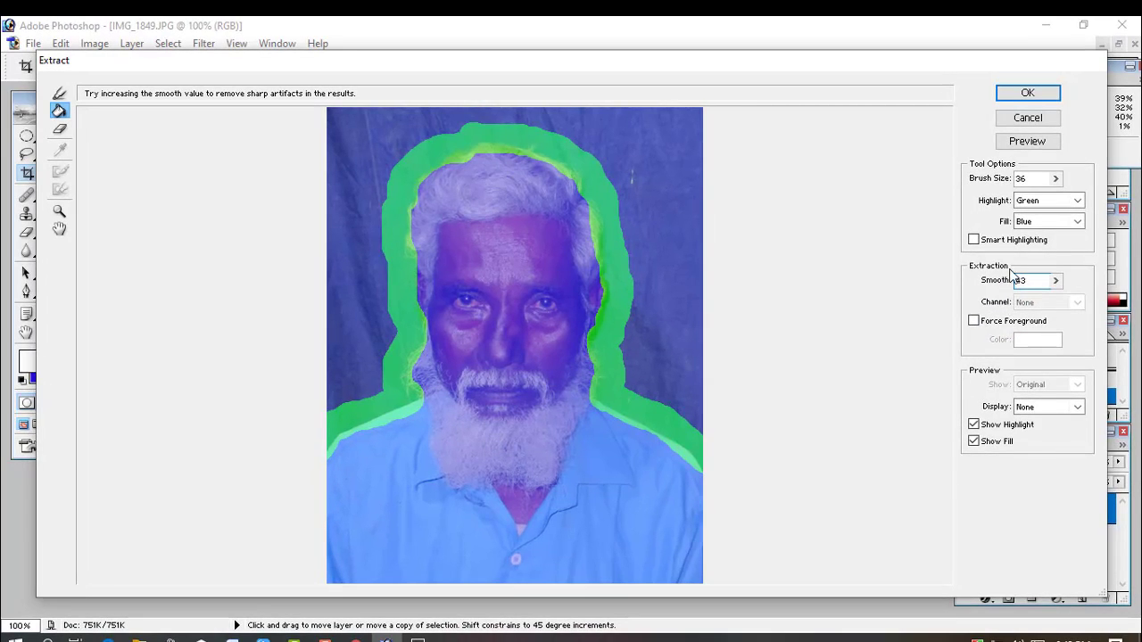
pyautogui.click(1027, 94)
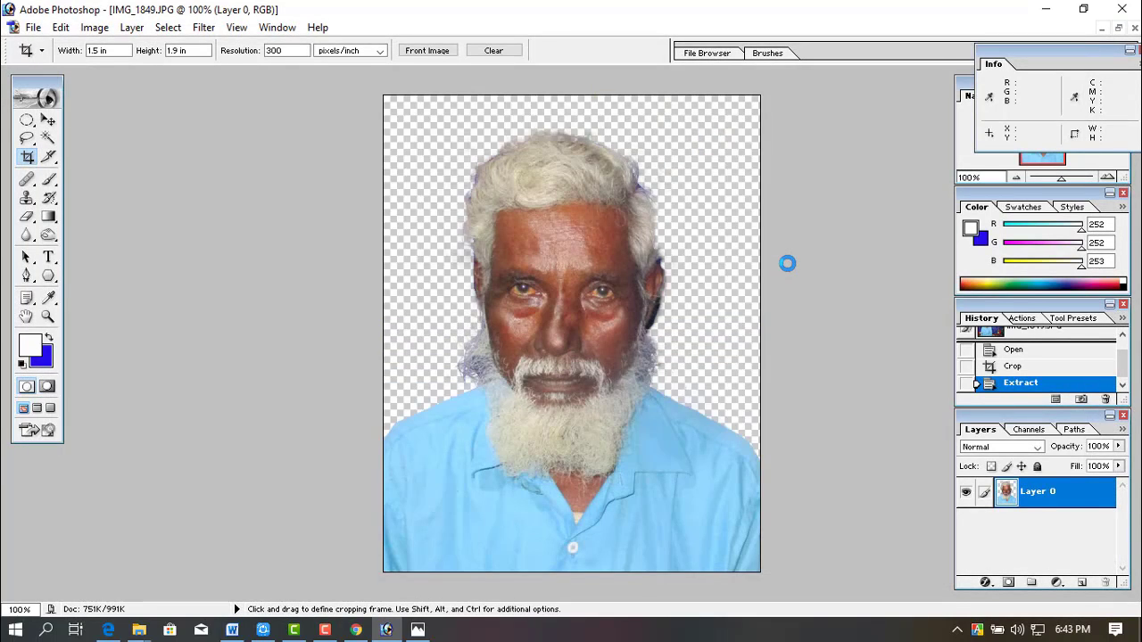
# Examine the cutout edges around the man's hair and ears at different magnifications.
pyautogui.keyDown('ctrl'); pyautogui.click(601, 240); pyautogui.keyUp('ctrl')
pyautogui.keyDown('alt'); pyautogui.click(517, 242); pyautogui.keyUp('alt')
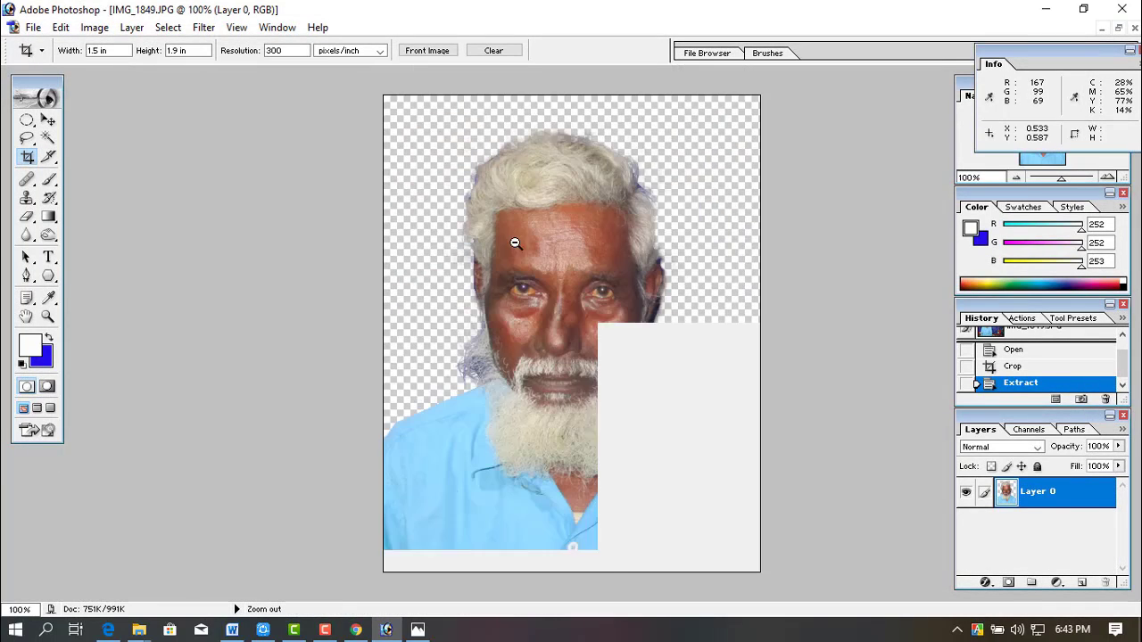
pyautogui.keyDown('alt'); pyautogui.click(535, 242); pyautogui.keyUp('alt')
pyautogui.keyDown('ctrl'); pyautogui.click(540, 245); pyautogui.keyUp('ctrl')
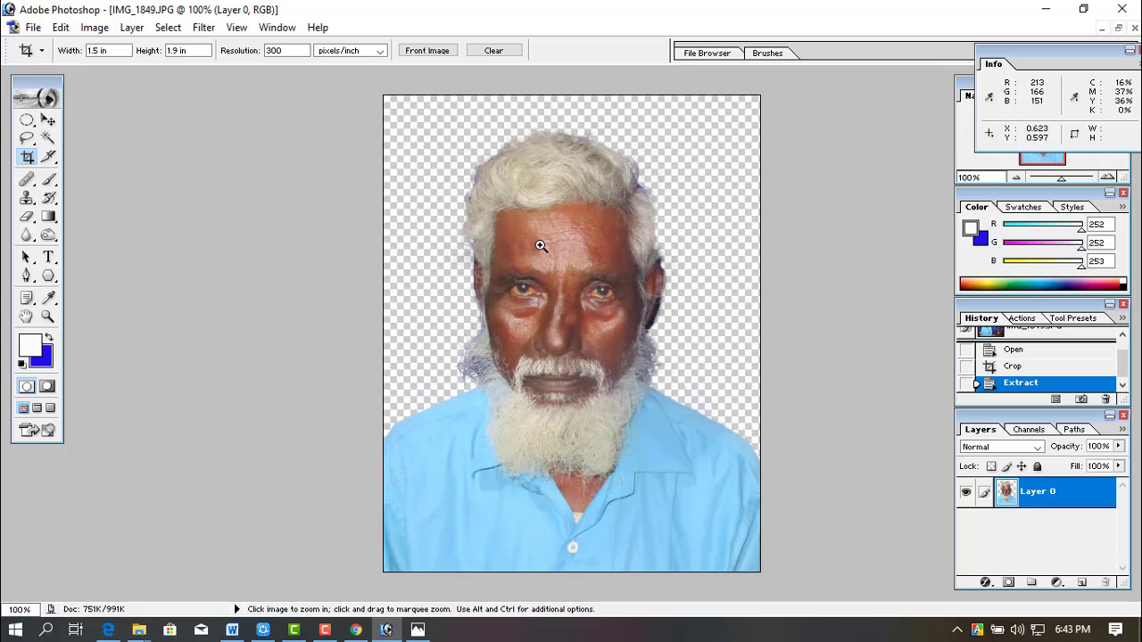
pyautogui.keyDown('ctrl'); pyautogui.click(589, 228); pyautogui.keyUp('ctrl')
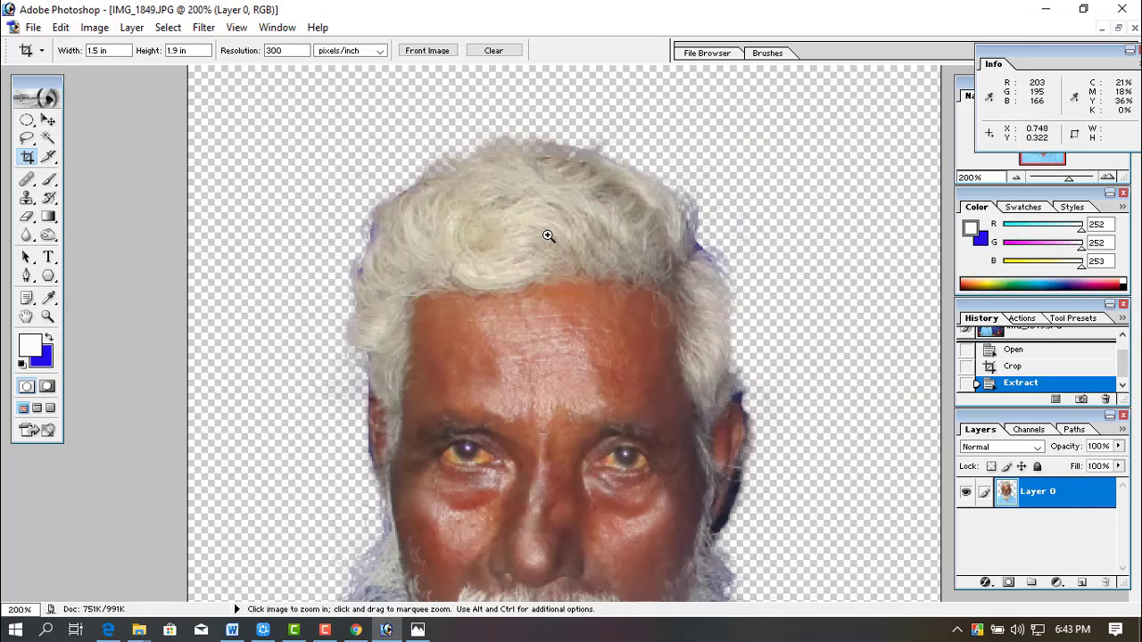
pyautogui.keyDown('alt'); pyautogui.click(526, 244); pyautogui.keyUp('alt')
pyautogui.keyDown('alt'); pyautogui.click(541, 245); pyautogui.keyUp('alt')
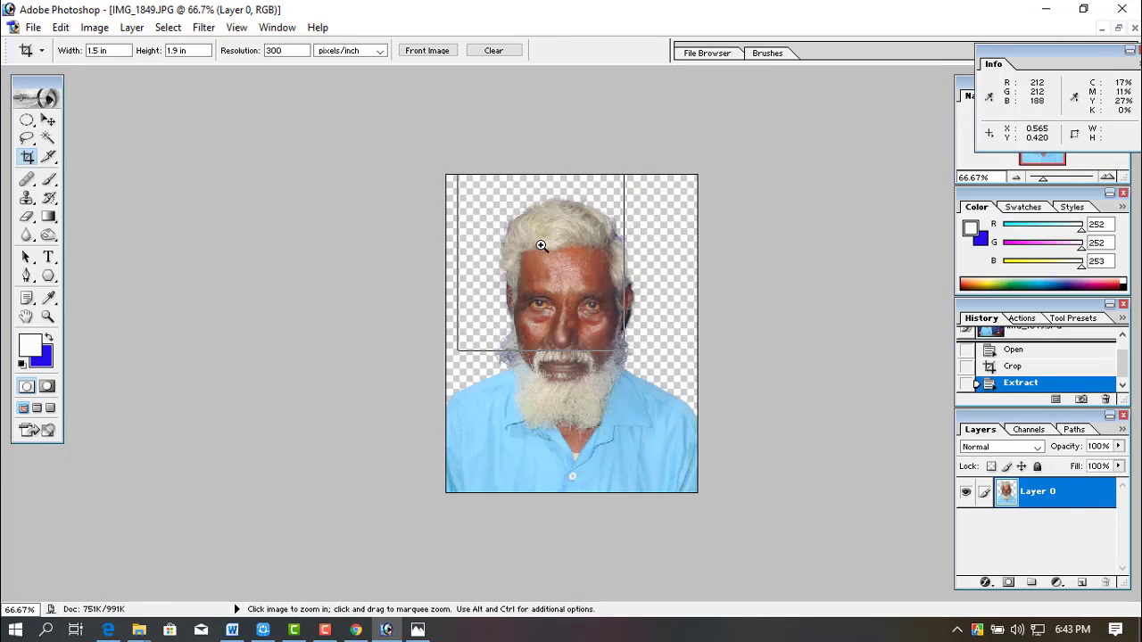
pyautogui.keyDown('ctrl'); pyautogui.click(541, 246); pyautogui.keyUp('ctrl')
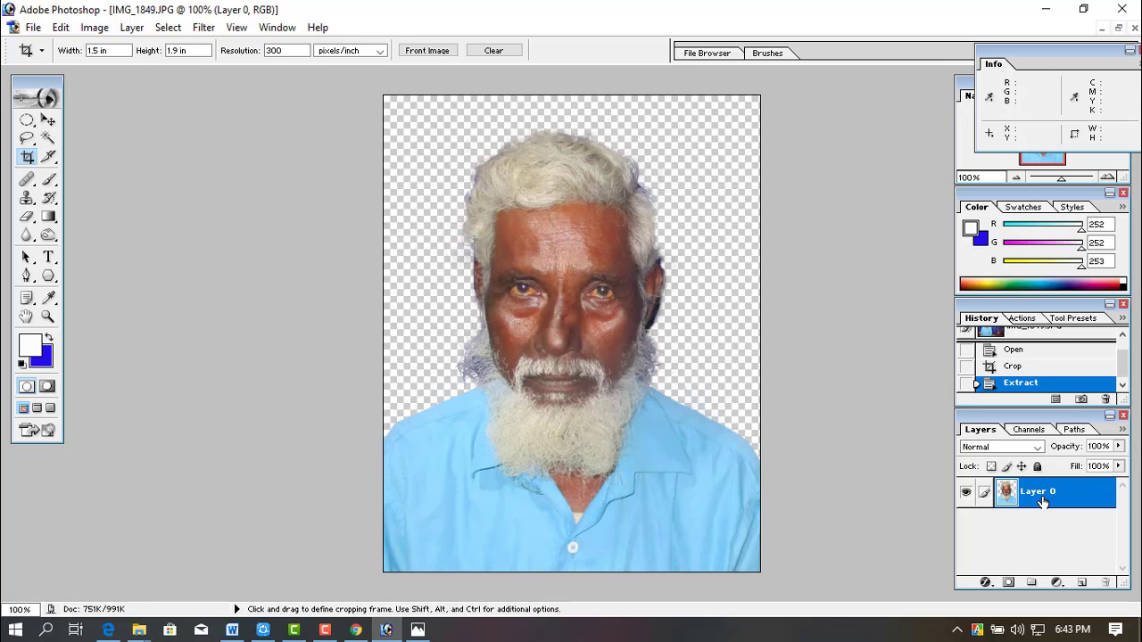
# Place a new layer filled with the blue background colour beneath the portrait layer.
pyautogui.click(1079, 583)
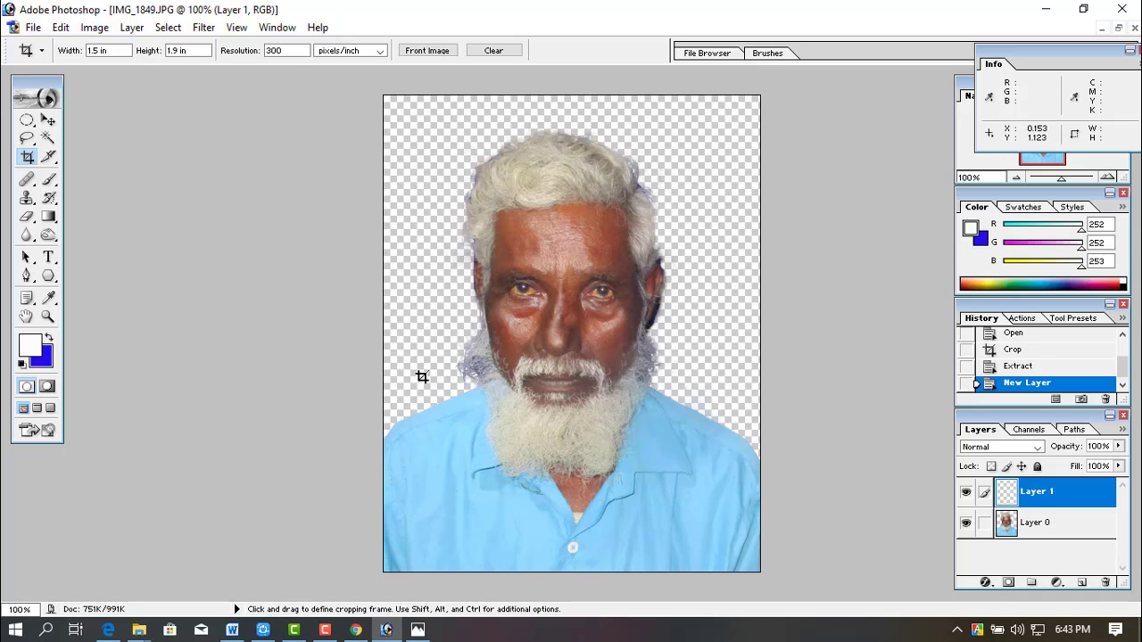
pyautogui.hotkey('alt', 'BackSpace')
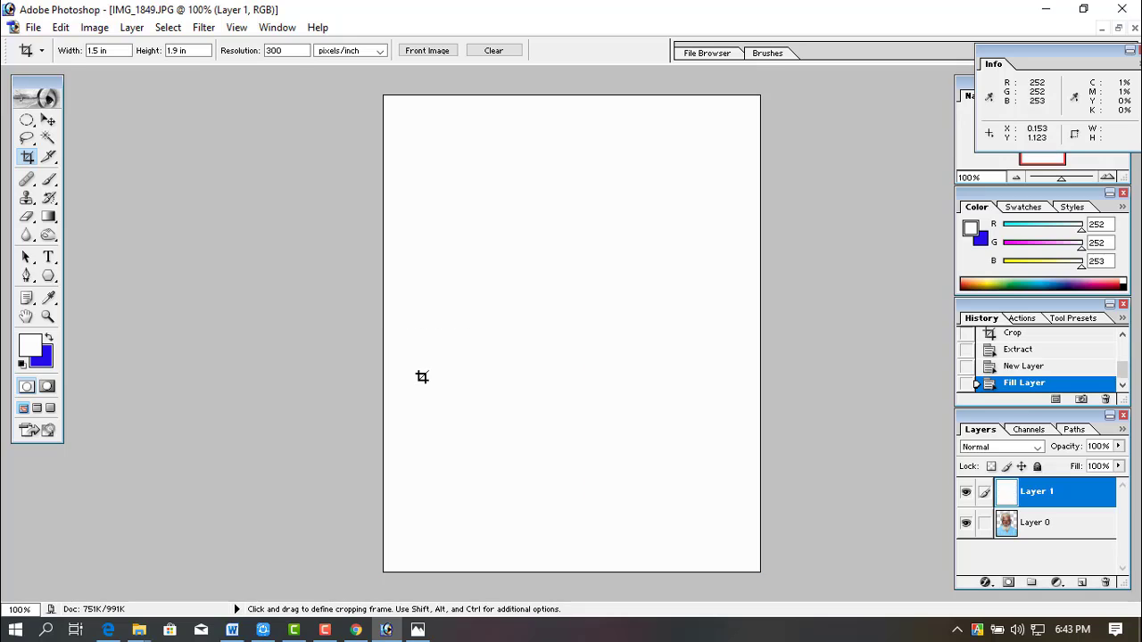
pyautogui.hotkey('ctrl', 'z')
pyautogui.hotkey('ctrl', 'BackSpace')
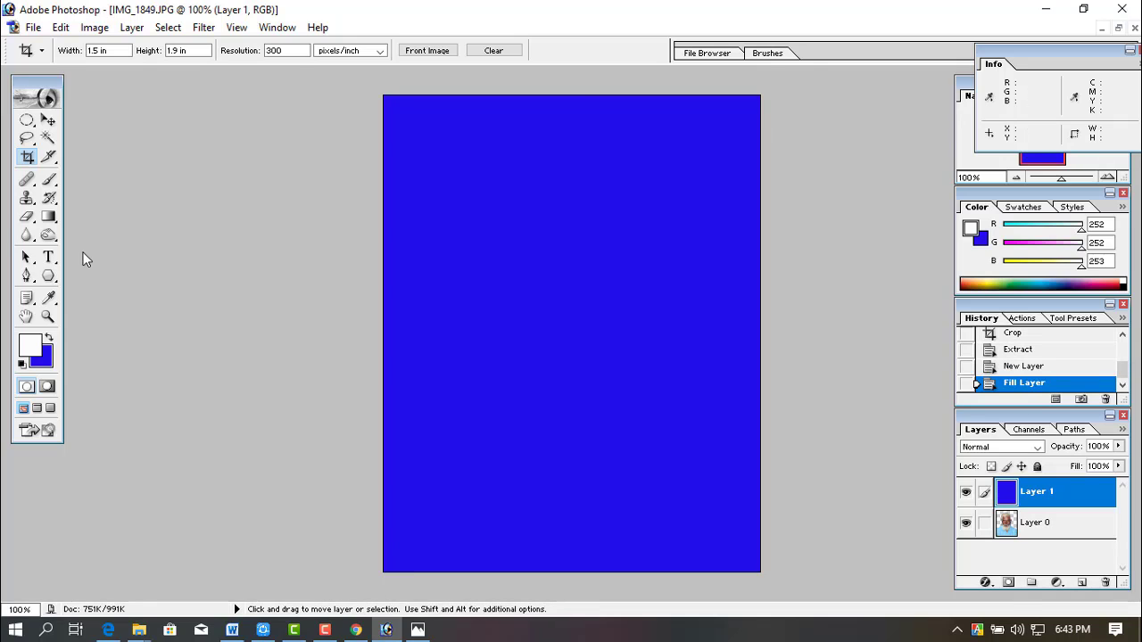
pyautogui.click(48, 121)
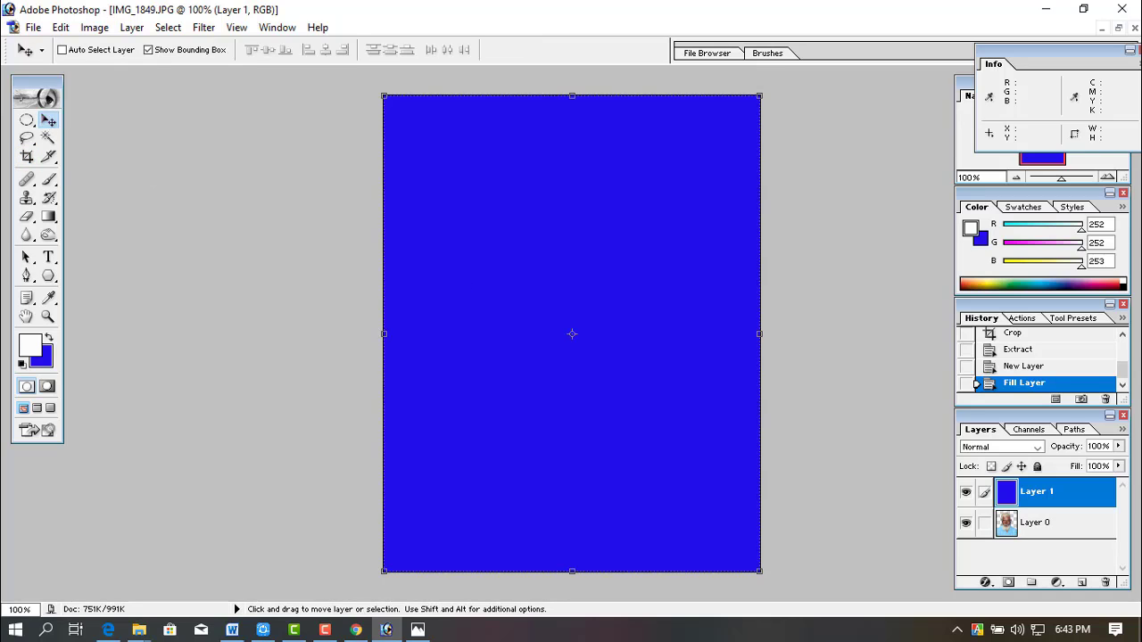
pyautogui.moveTo(1026, 533); pyautogui.dragTo(1031, 490)
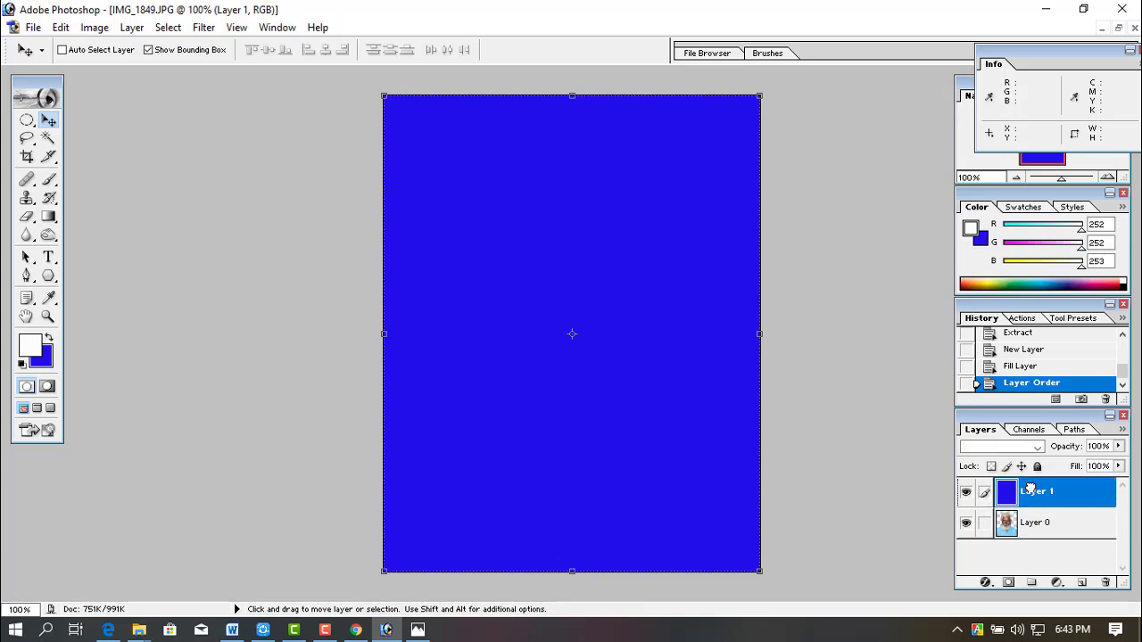
# Examine the portrait against the blue background, closely checking the edges around the beard, collar and shoulder.
pyautogui.keyDown('ctrl'); pyautogui.click(688, 372); pyautogui.keyUp('ctrl')
pyautogui.keyDown('alt'); pyautogui.click(670, 358); pyautogui.keyUp('alt')
pyautogui.keyDown('alt'); pyautogui.click(669, 357); pyautogui.keyUp('alt')
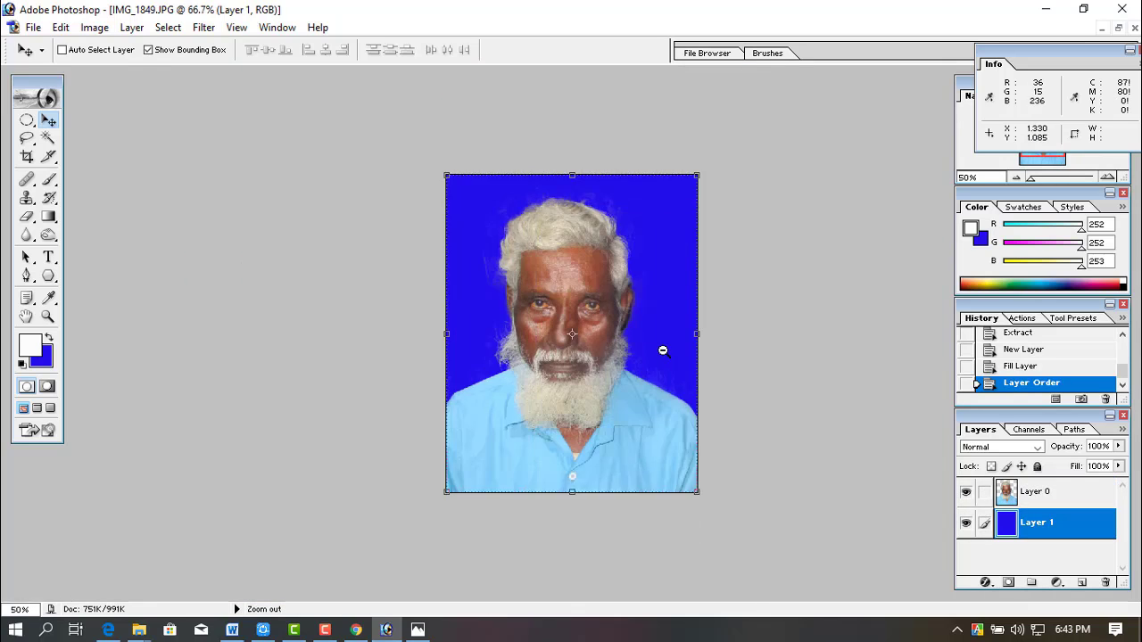
pyautogui.keyDown('alt'); pyautogui.click(663, 351); pyautogui.keyUp('alt')
pyautogui.click(652, 392)
pyautogui.click(652, 394)
pyautogui.click(652, 394)
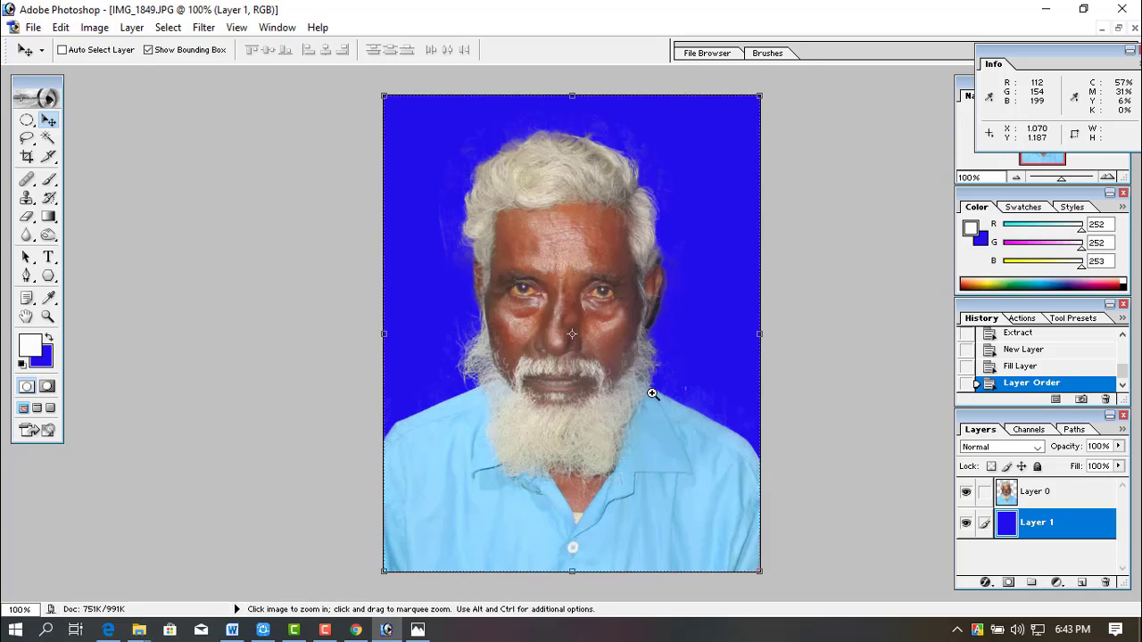
pyautogui.moveTo(650, 395); pyautogui.dragTo(601, 390)
pyautogui.keyDown('alt'); pyautogui.click(603, 390); pyautogui.keyUp('alt')
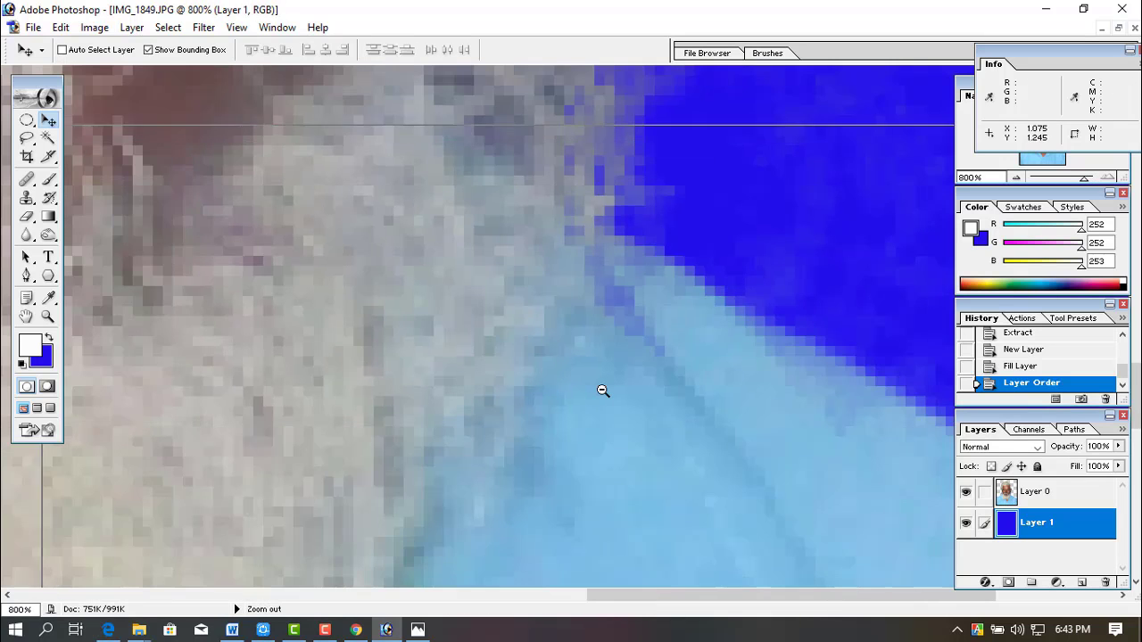
pyautogui.keyDown('alt'); pyautogui.click(601, 389); pyautogui.keyUp('alt')
pyautogui.keyDown('alt'); pyautogui.click(594, 387); pyautogui.keyUp('alt')
pyautogui.keyDown('alt'); pyautogui.click(538, 382); pyautogui.keyUp('alt')
pyautogui.keyDown('alt'); pyautogui.click(536, 381); pyautogui.keyUp('alt')
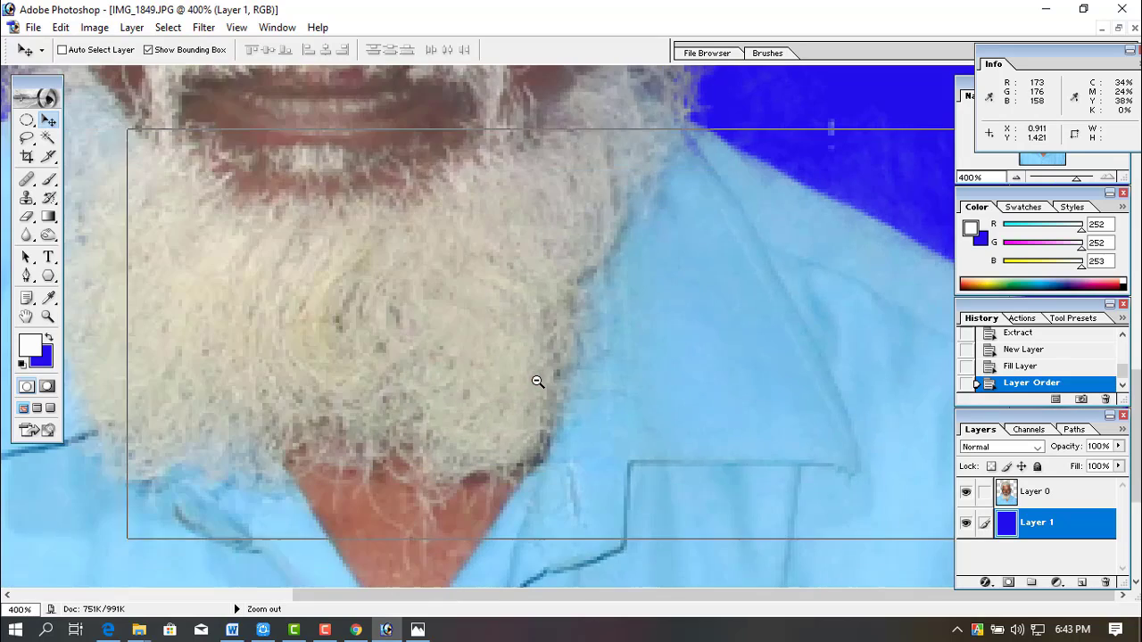
pyautogui.keyDown('alt'); pyautogui.click(529, 371); pyautogui.keyUp('alt')
pyautogui.keyDown('alt'); pyautogui.click(530, 370); pyautogui.keyUp('alt')
pyautogui.keyDown('alt'); pyautogui.click(531, 368); pyautogui.keyUp('alt')
pyautogui.keyDown('alt'); pyautogui.click(531, 369); pyautogui.keyUp('alt')
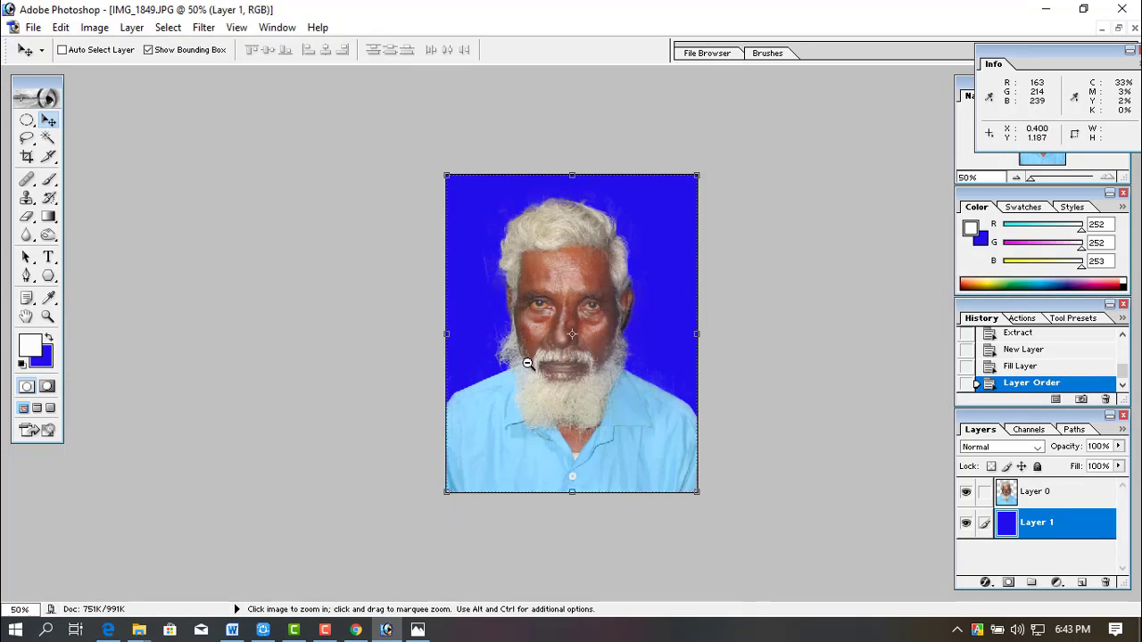
pyautogui.keyDown('alt'); pyautogui.click(529, 366); pyautogui.keyUp('alt')
pyautogui.click(528, 363)
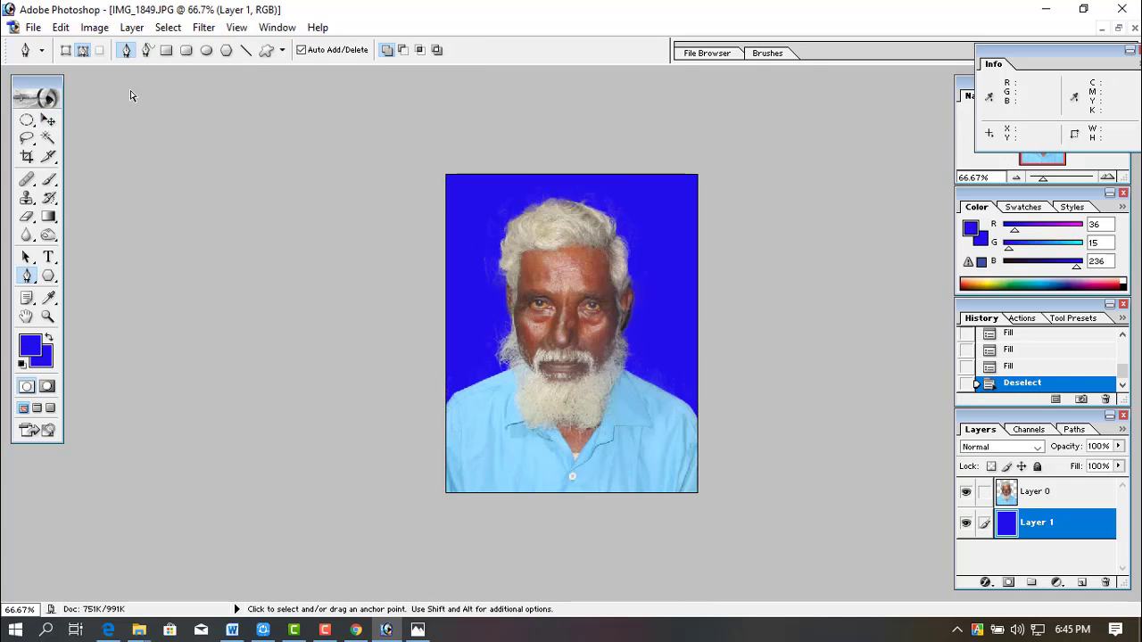
# Merge the visible portrait and blue background layers into one layer.
pyautogui.click(131, 27)
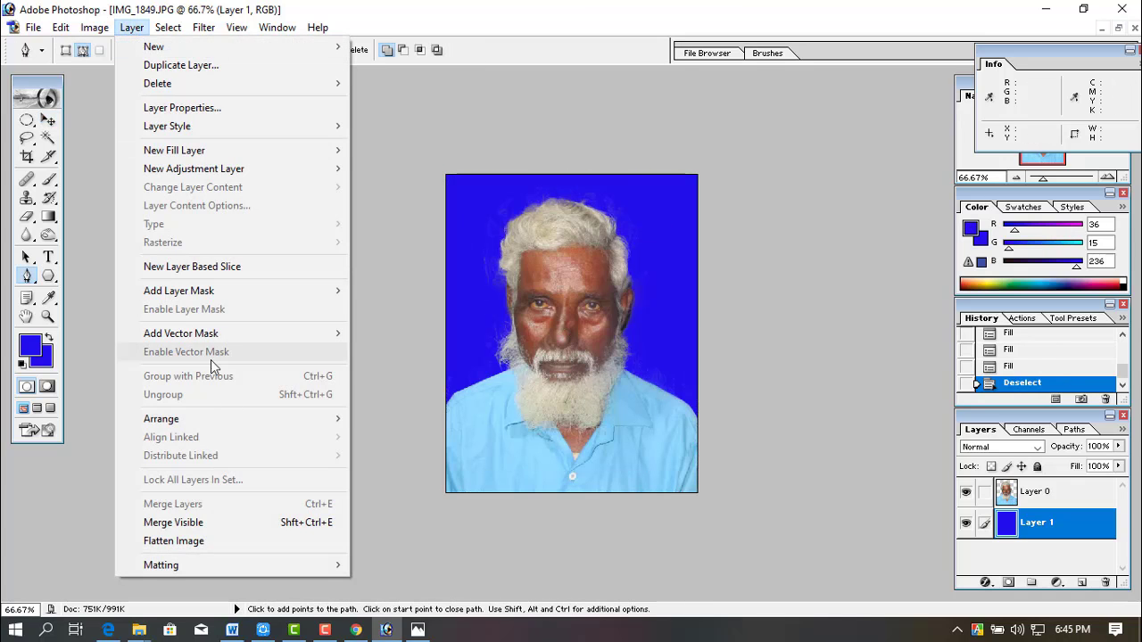
pyautogui.click(261, 523)
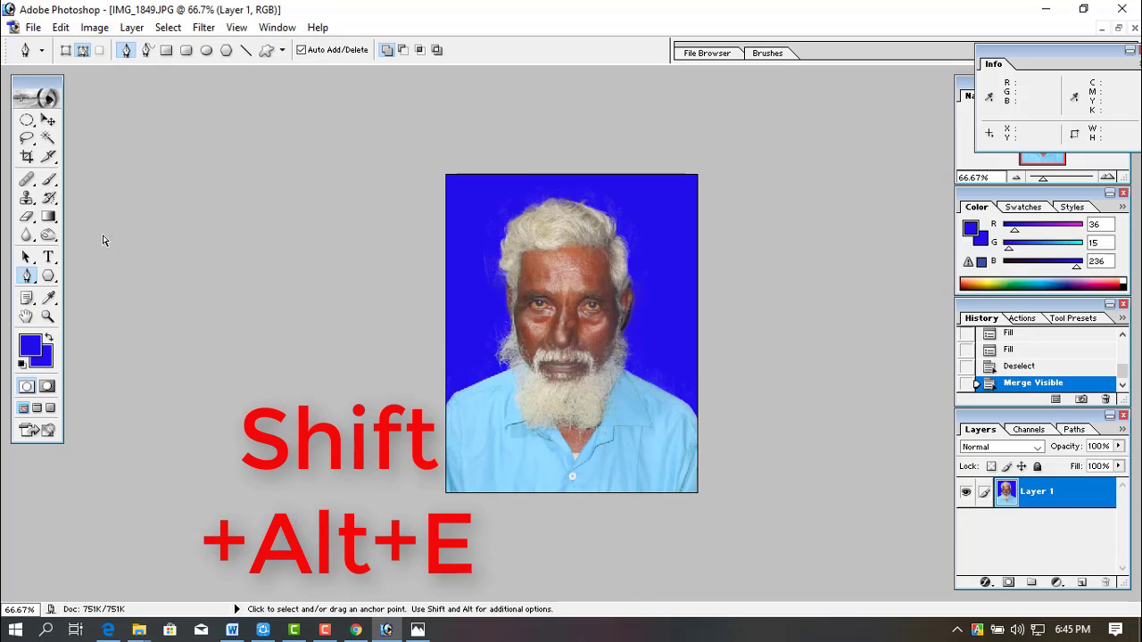
# Open the Curves adjustment for the merged portrait layer.
pyautogui.click(94, 26)
pyautogui.moveTo(115, 68)
pyautogui.click(366, 143)
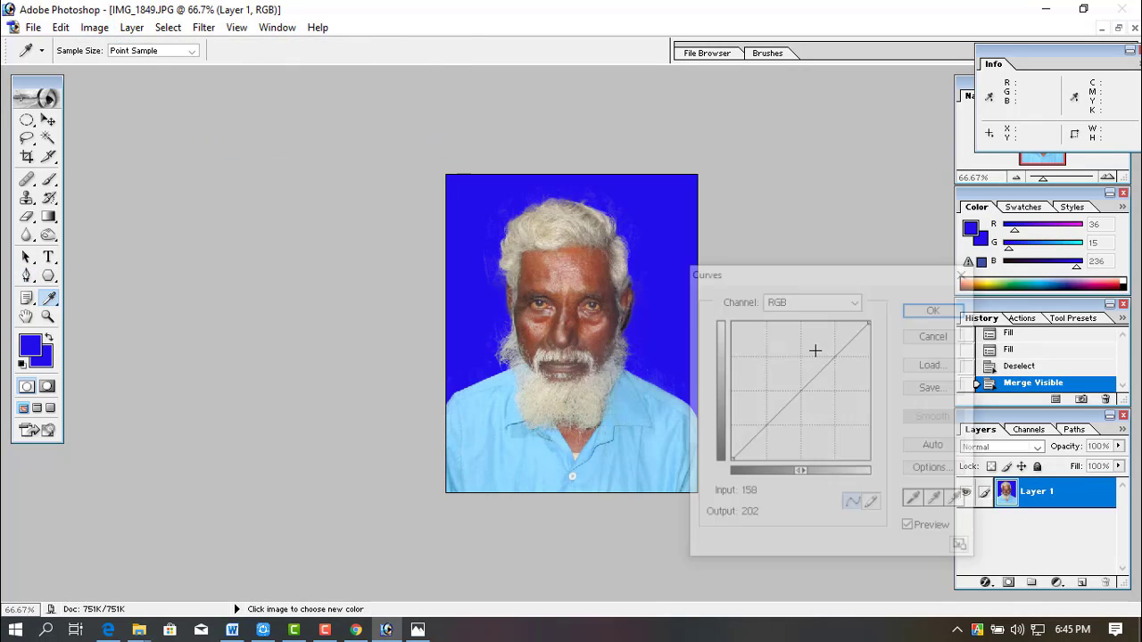